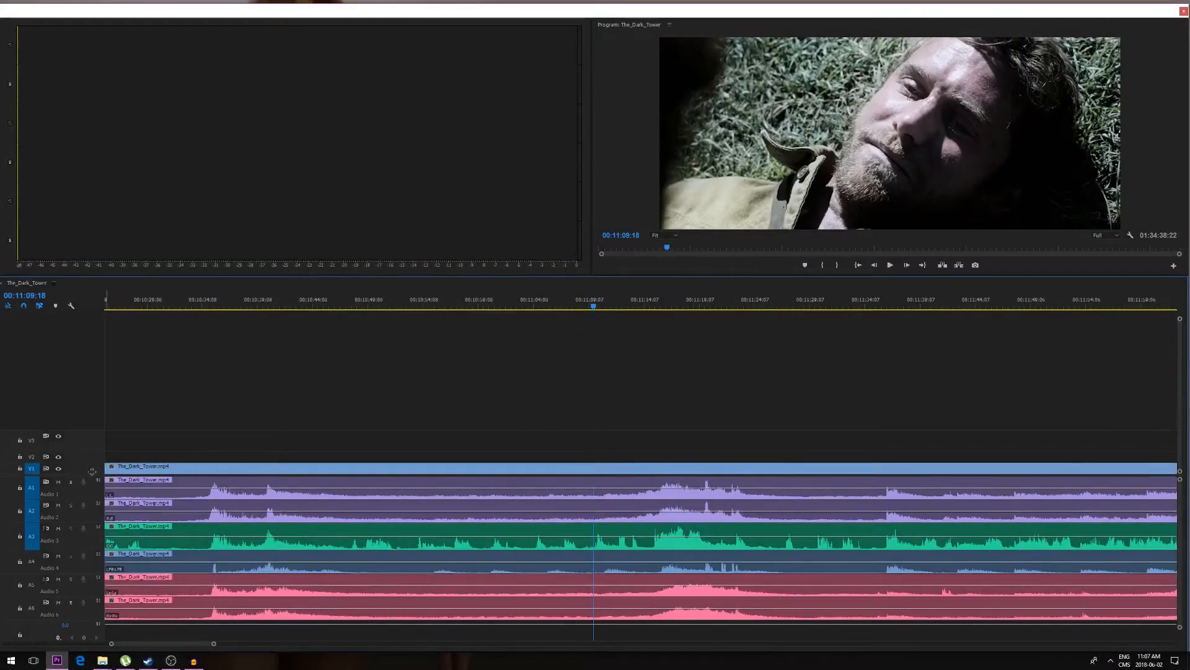
scroll(124, 432, "down", 2)
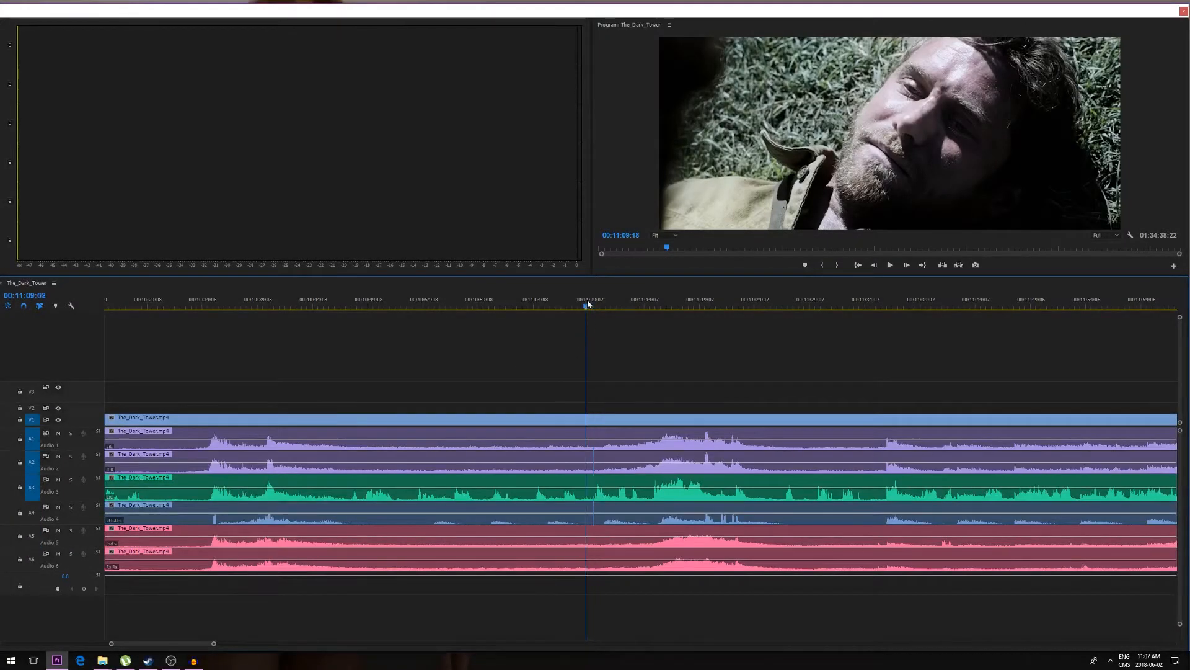
Step: Play The Dark Tower timeline with track A3 soloed
key("space")
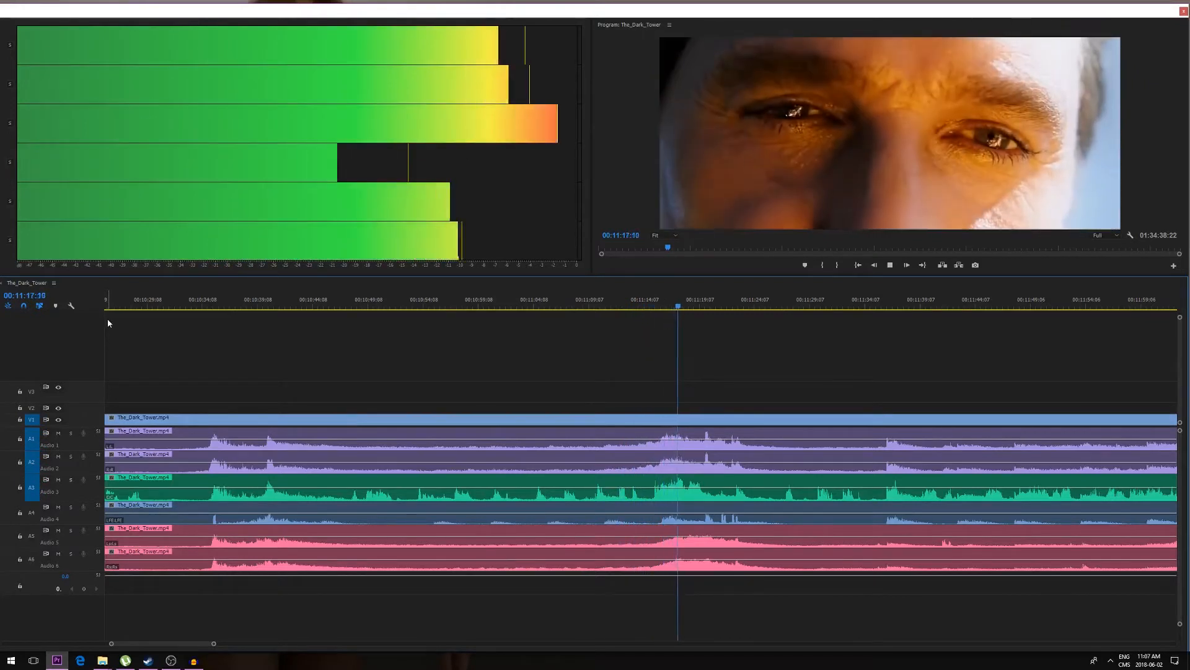
left_click(69, 480)
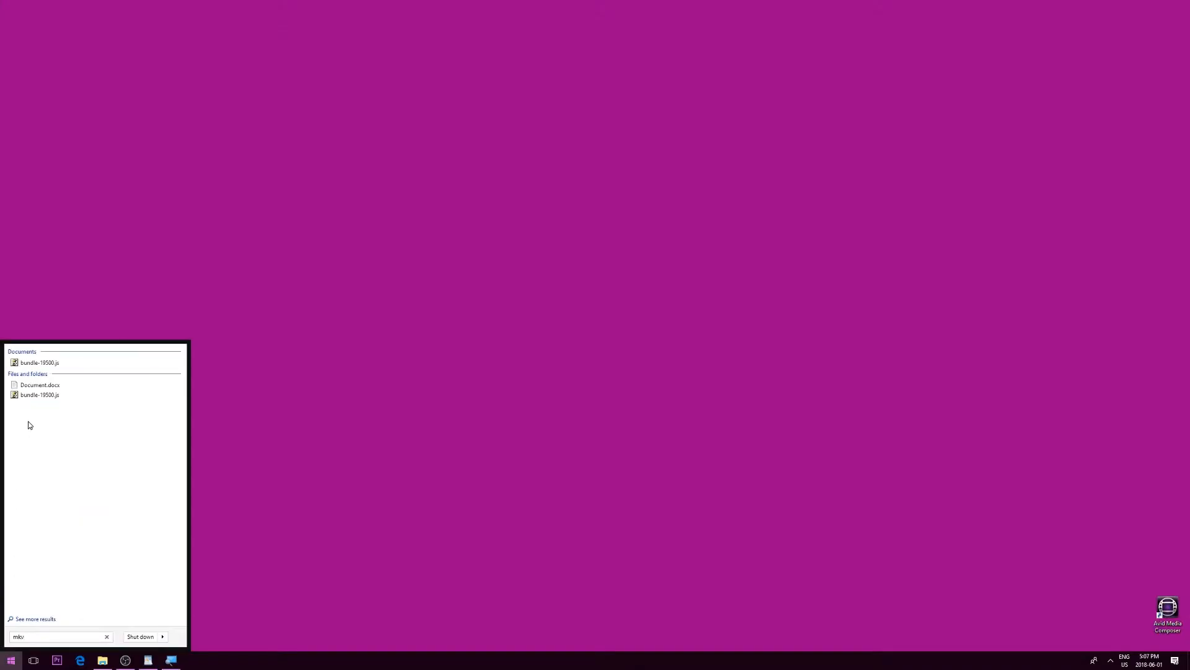
Step: Launch MakeMKV, choose the BD-RE Blu-ray drive as source and scan the disc's titles
key("BackSpace")
key("BackSpace")
mouse_move(43, 390)
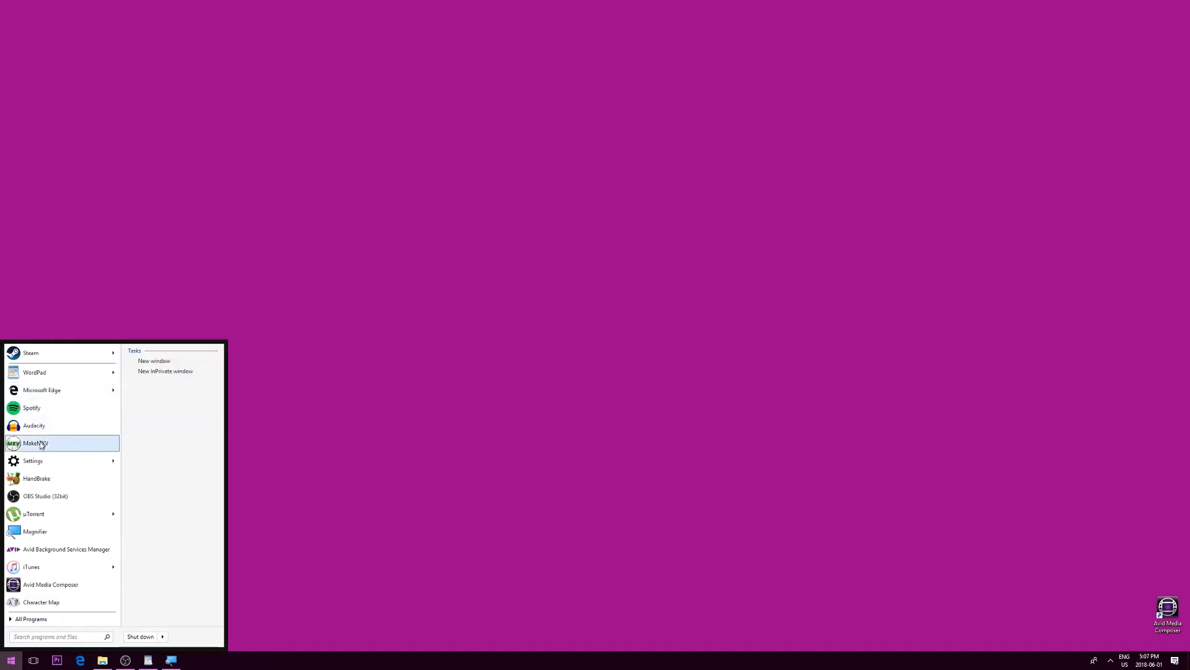
left_click(37, 442)
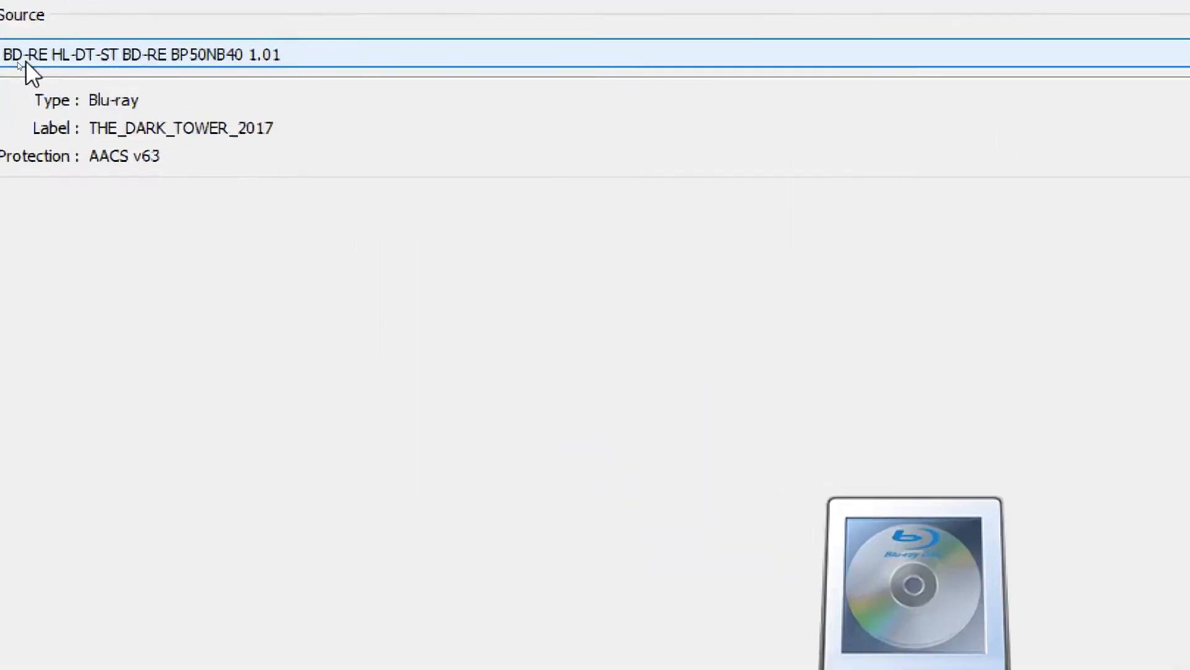
left_click(219, 53)
left_click(210, 89)
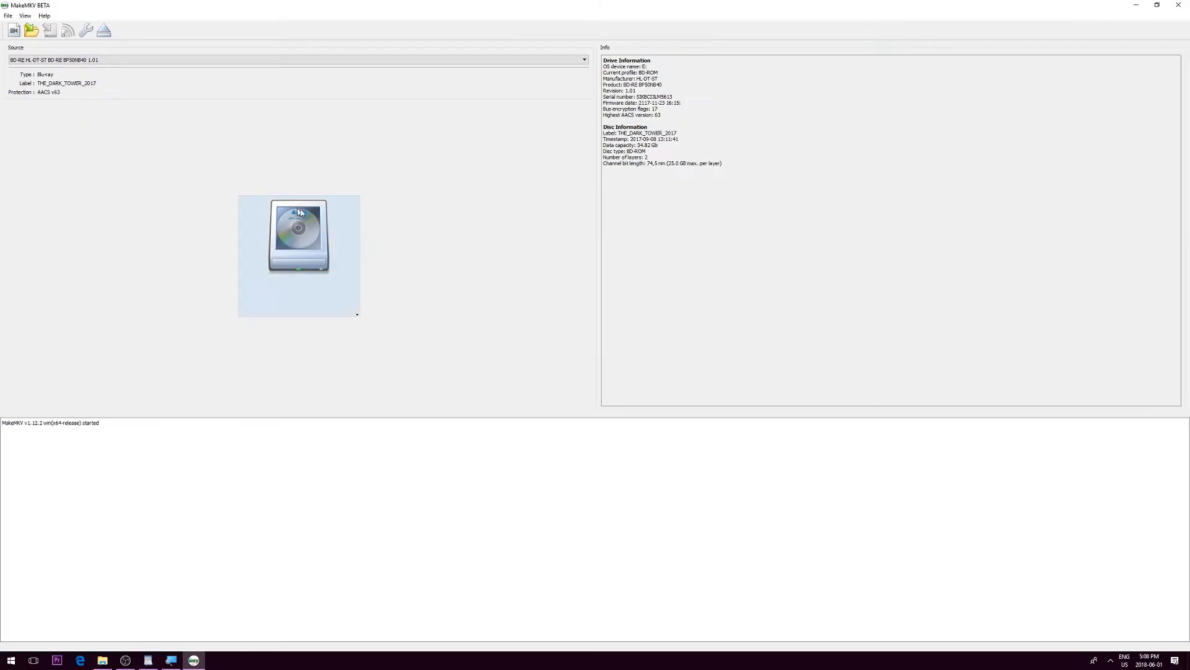
left_click(297, 206)
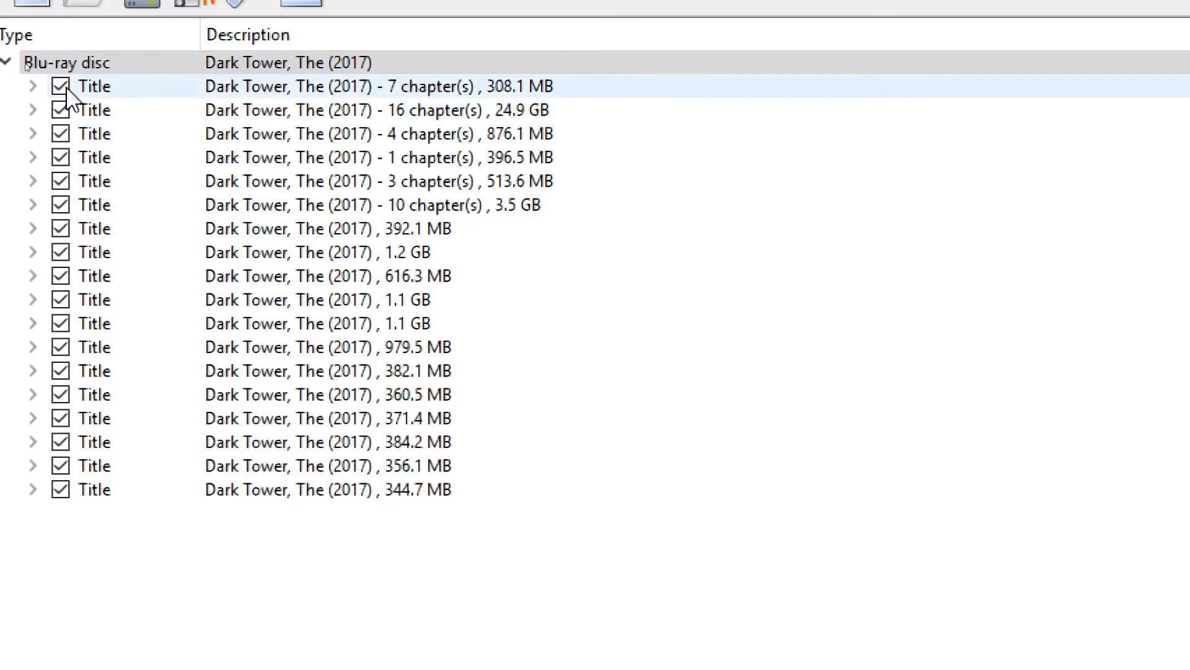
Step: Uncheck the 308.1 MB, 876.1 MB and 396.5 MB titles so they are not ripped
left_click(63, 87)
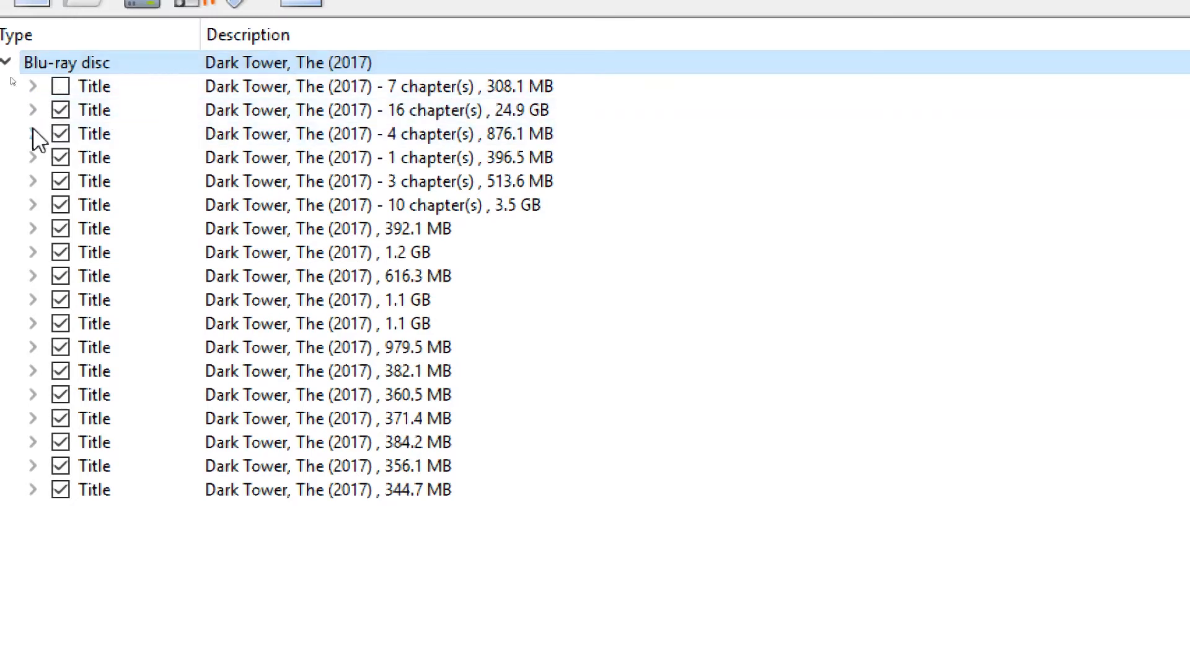
left_click(60, 133)
left_click(61, 157)
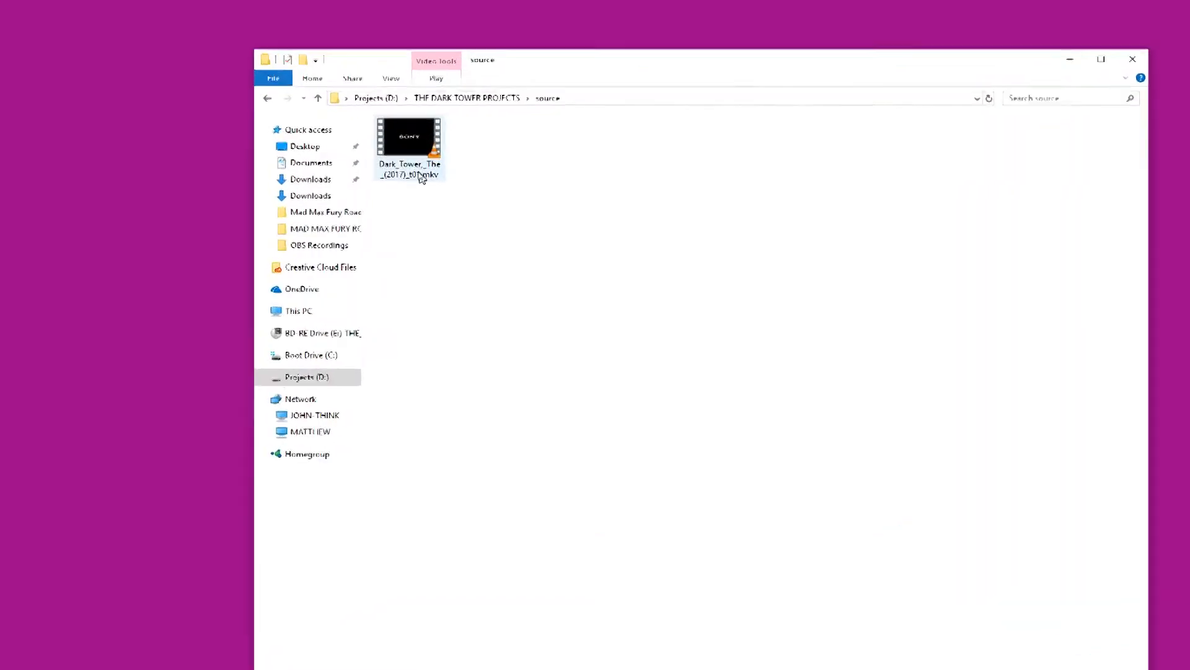
Step: Load the ripped Dark Tower MKV and set its English DTS audio to a 5.1 Channels mixdown
left_click(454, 186)
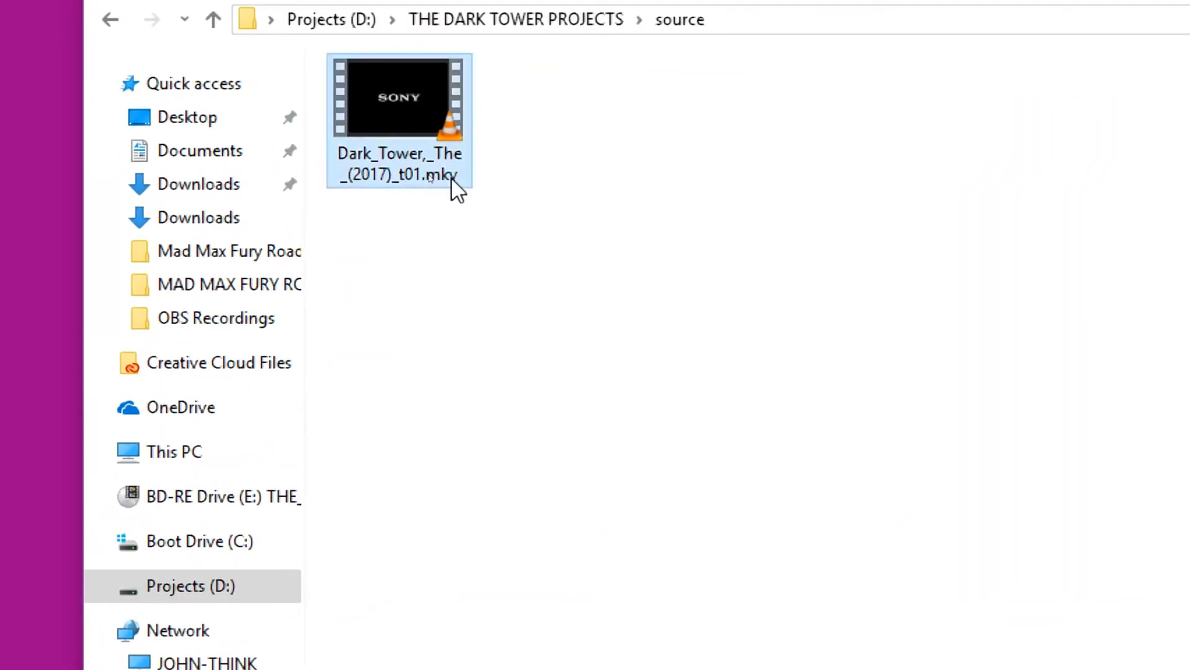
left_click(428, 138)
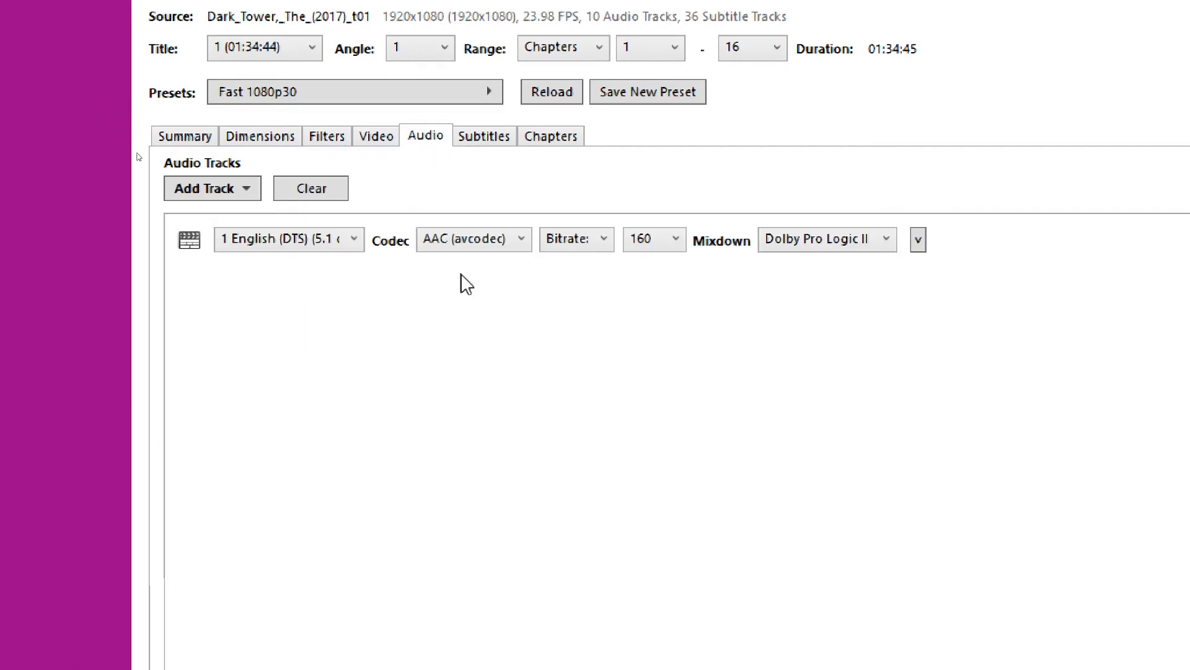
left_click(859, 249)
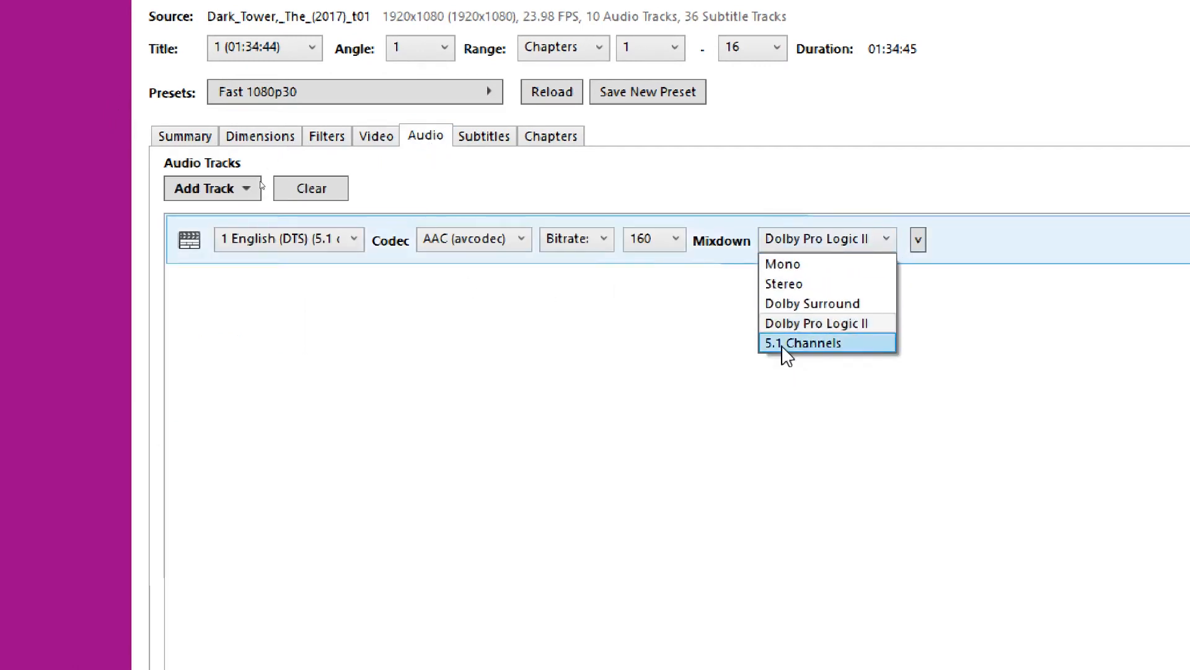
left_click(786, 344)
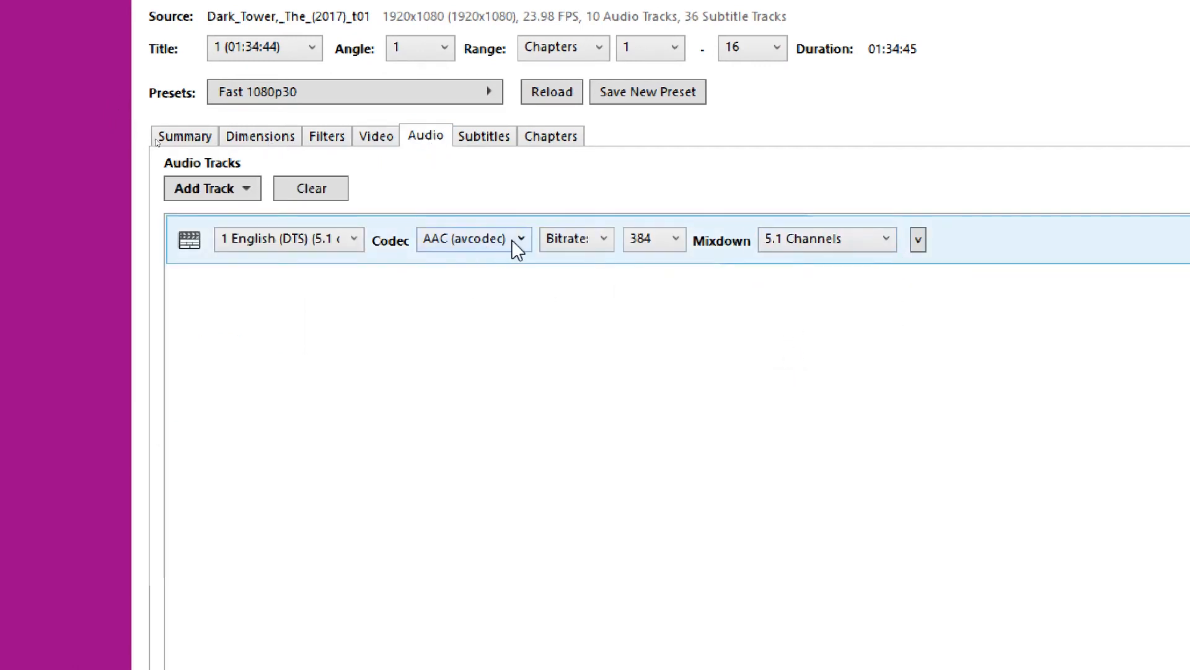
left_click(376, 137)
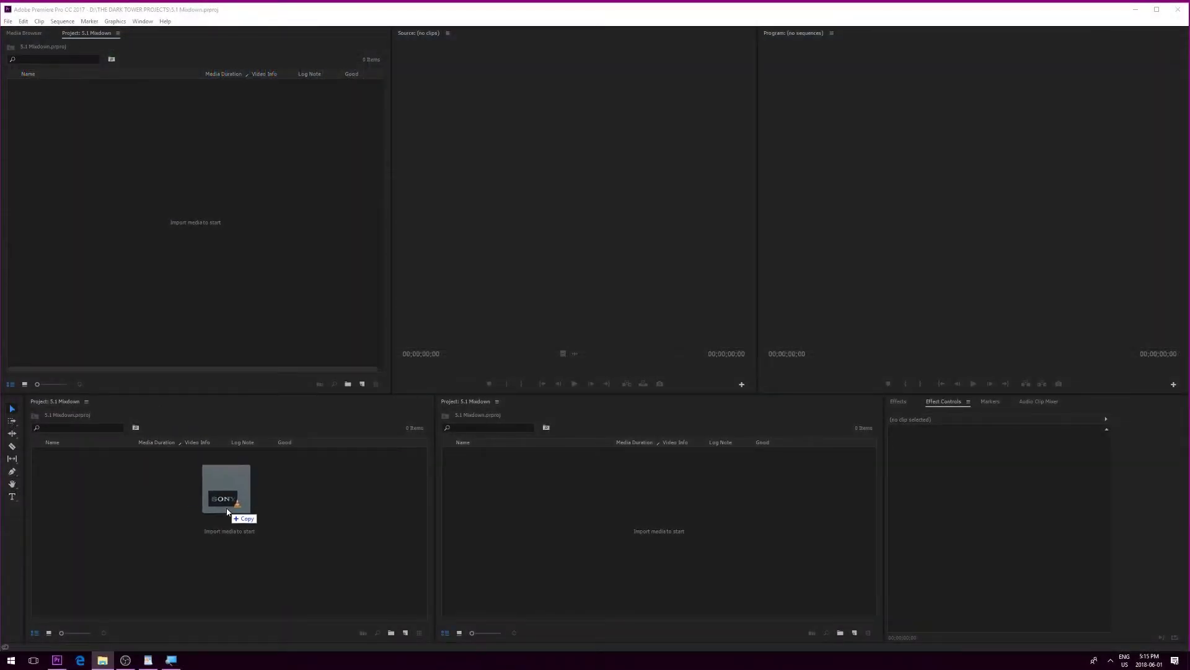
Step: Import The_Dark_Tower.mp4 and set its Audio Channels to six separate clips
left_click_drag(186, 465, 228, 498)
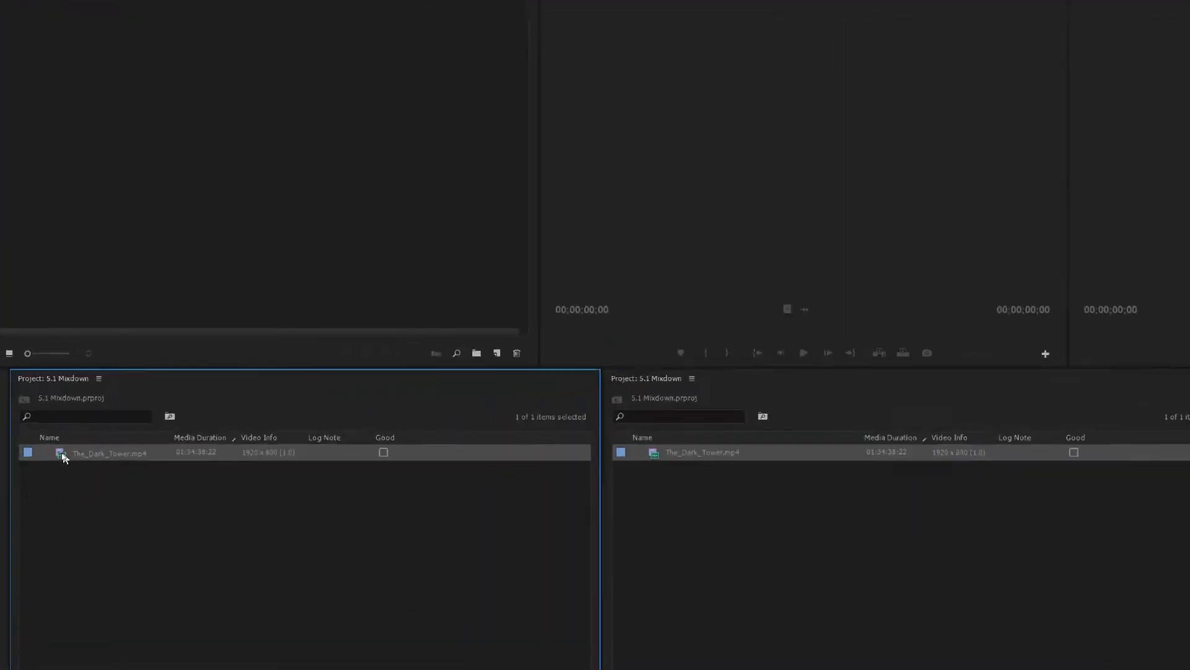
right_click(62, 451)
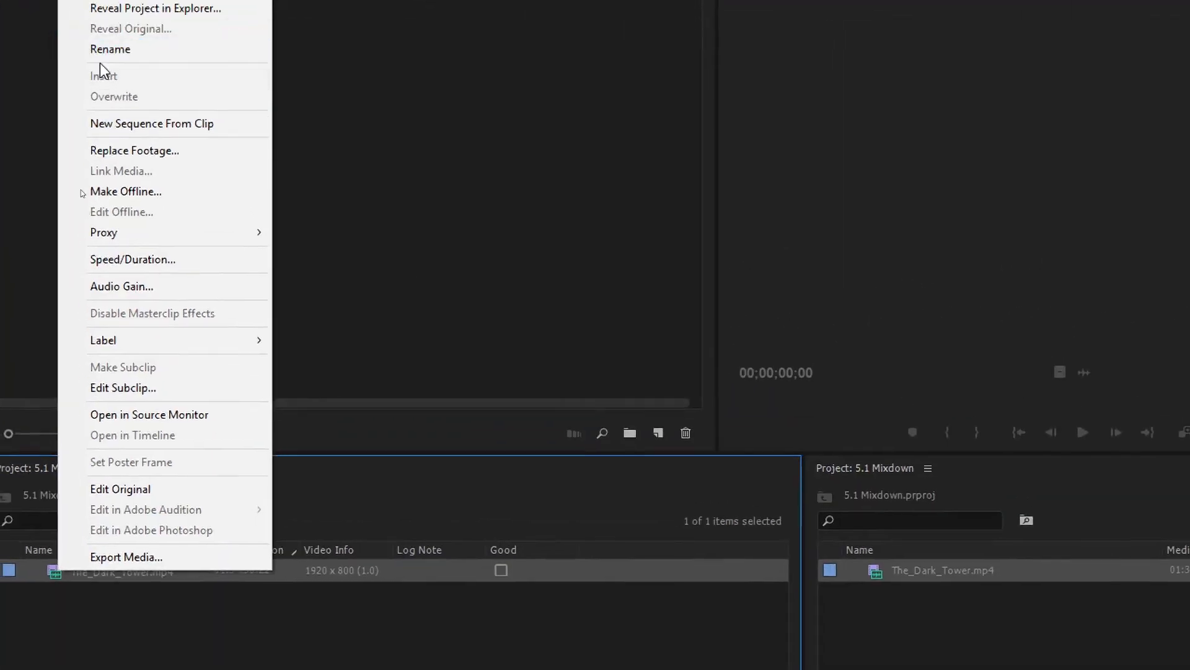
left_click(301, 28)
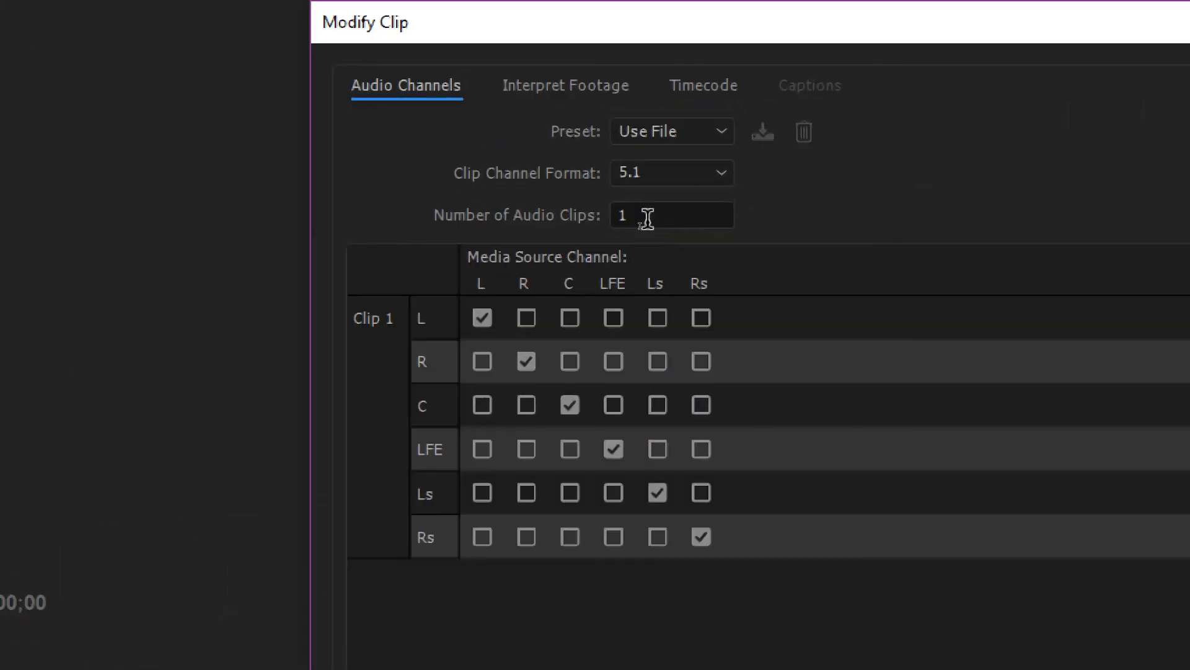
left_click(640, 226)
type("6")
key("Tab")
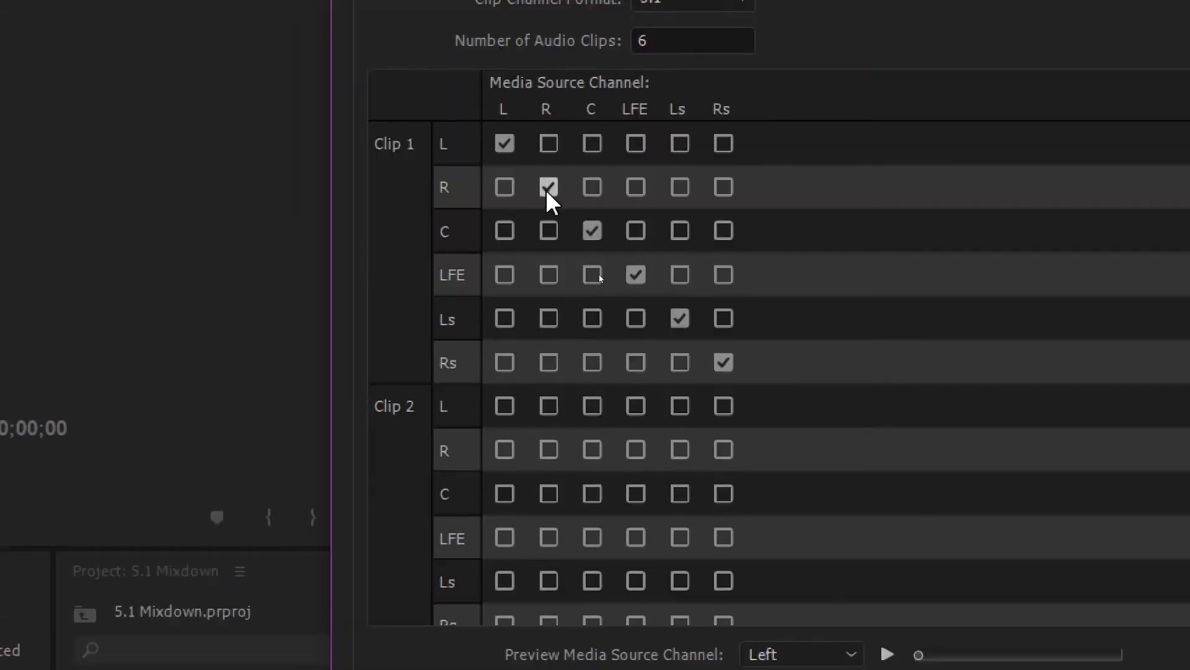
Step: Assign one source channel per clip, routing the centre channel into clip 3
left_click(547, 186)
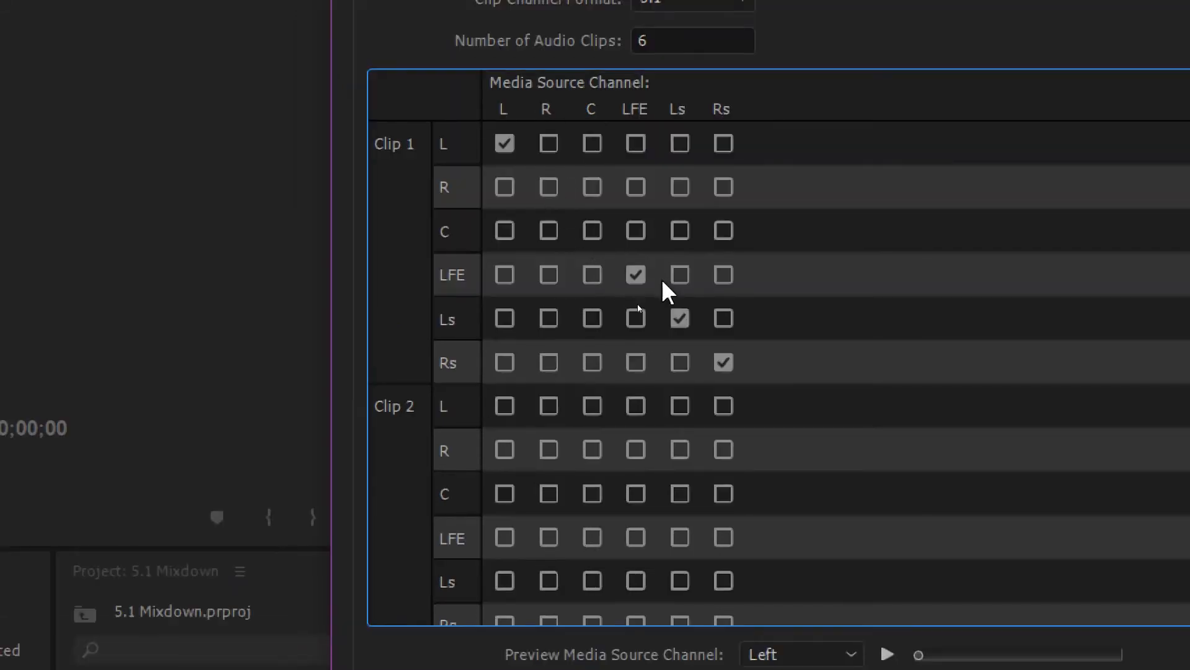
left_click(722, 359)
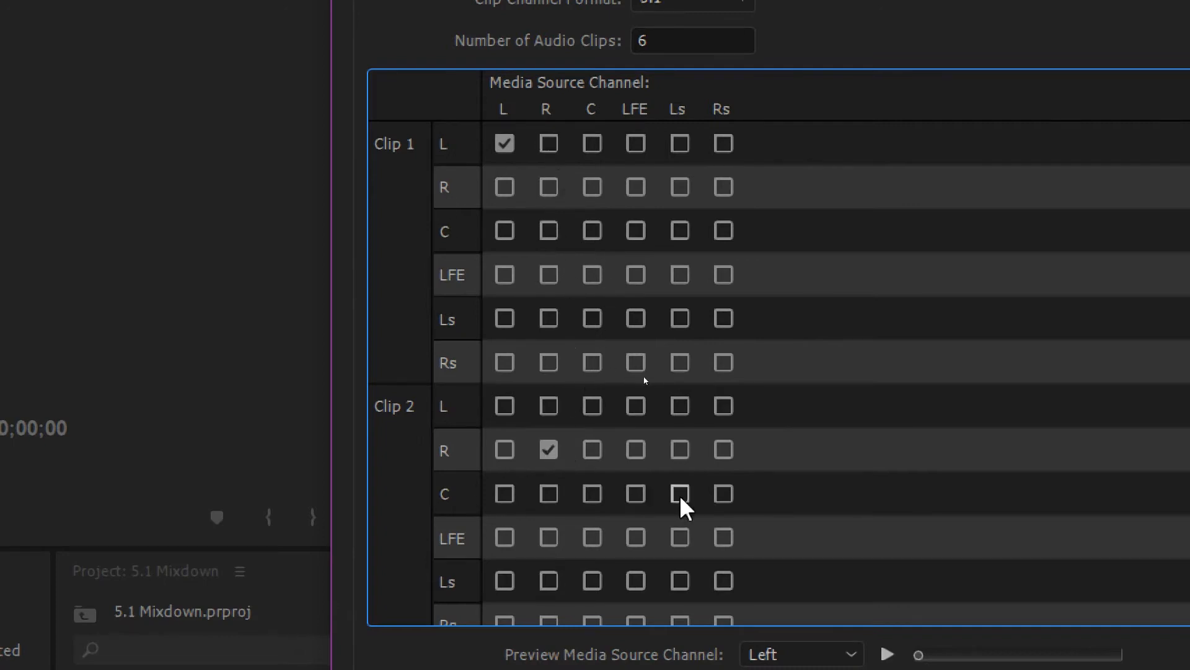
scroll(680, 503, "down", 3)
scroll(651, 484, "down", 3)
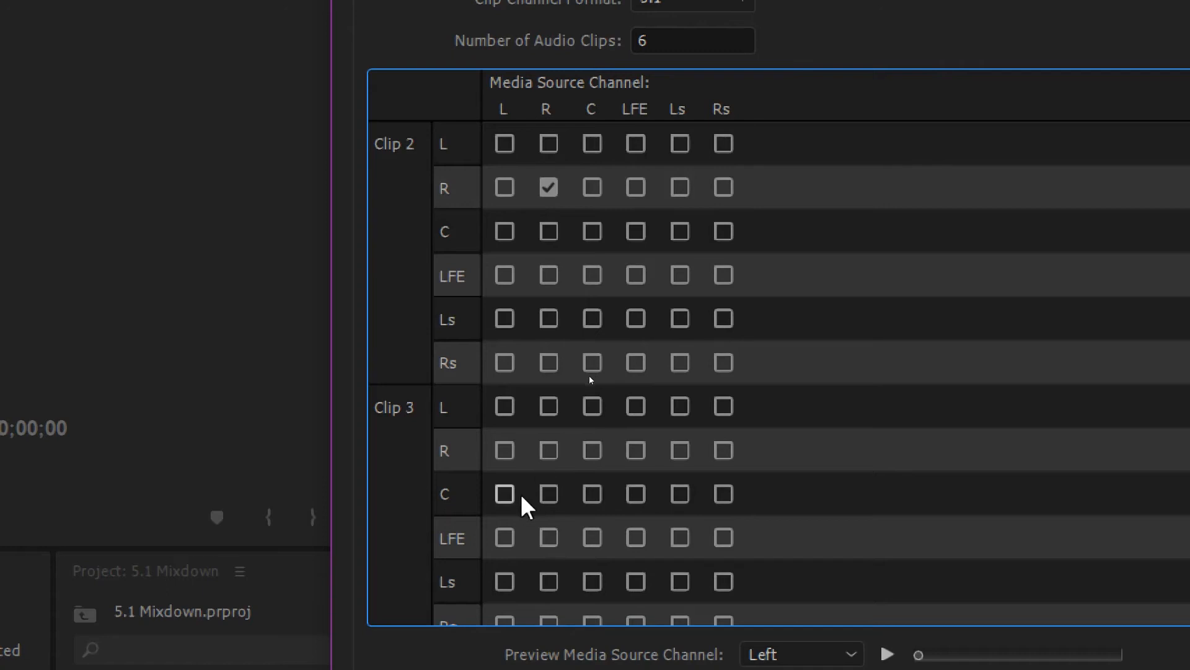
left_click(600, 492)
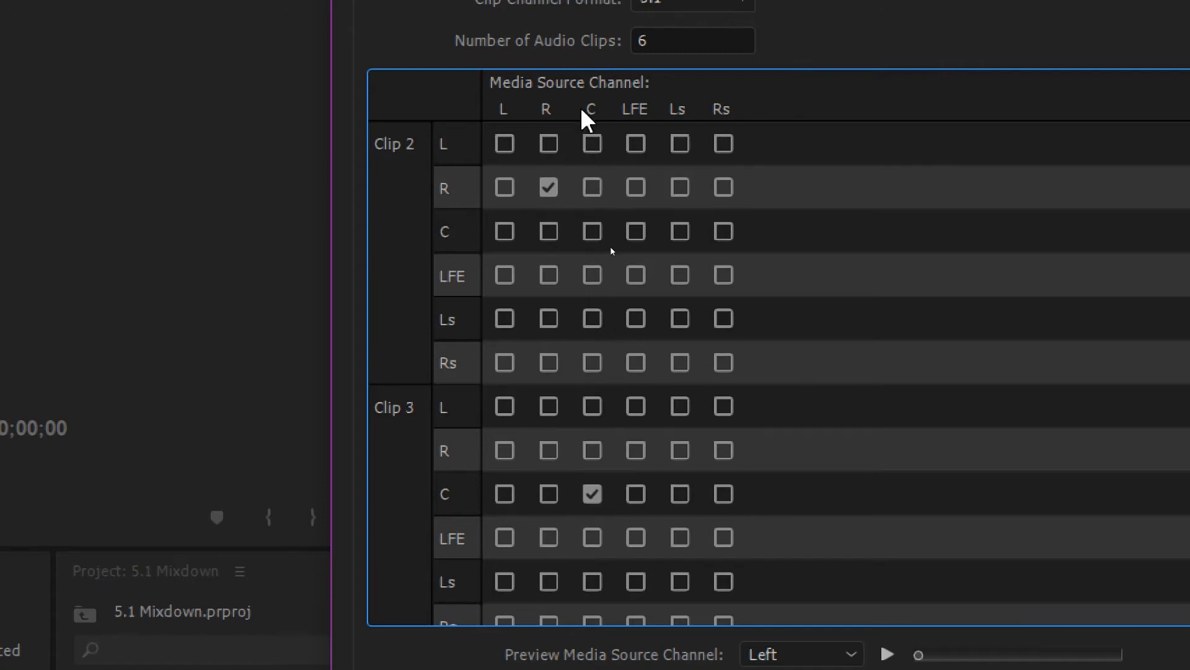
scroll(577, 399, "down", 2)
scroll(577, 398, "down", 3)
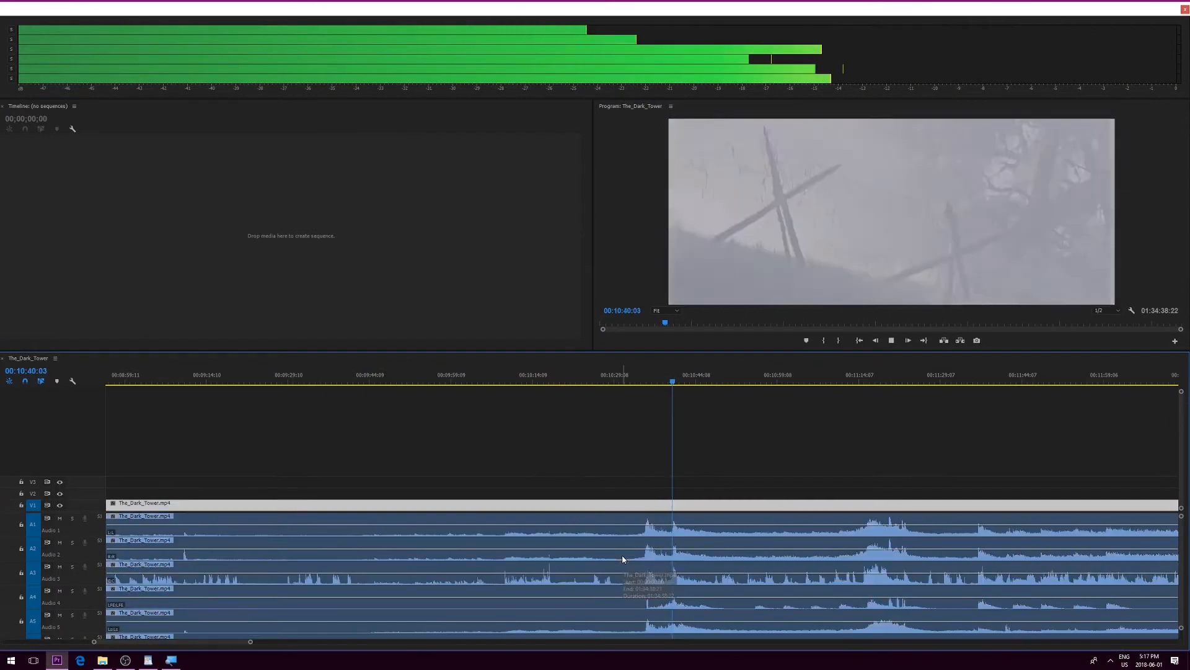
Step: Label the centre-channel clip on A3 Cerulean, then change it to Caribbean
left_click(629, 559)
right_click(635, 563)
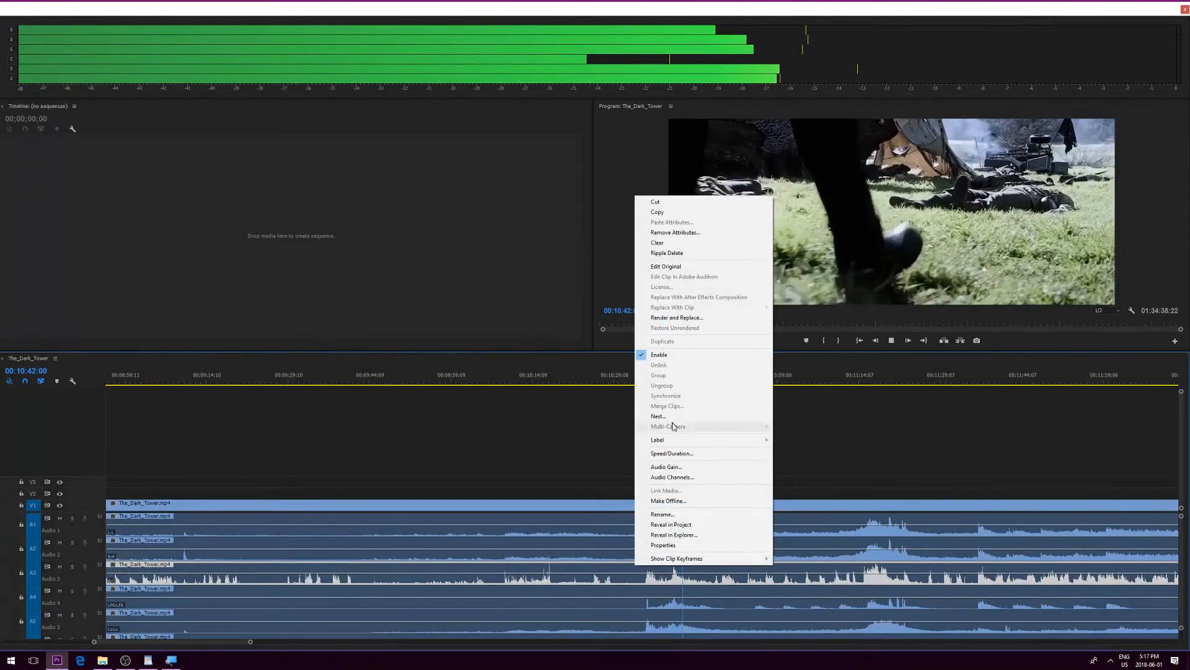
mouse_move(704, 439)
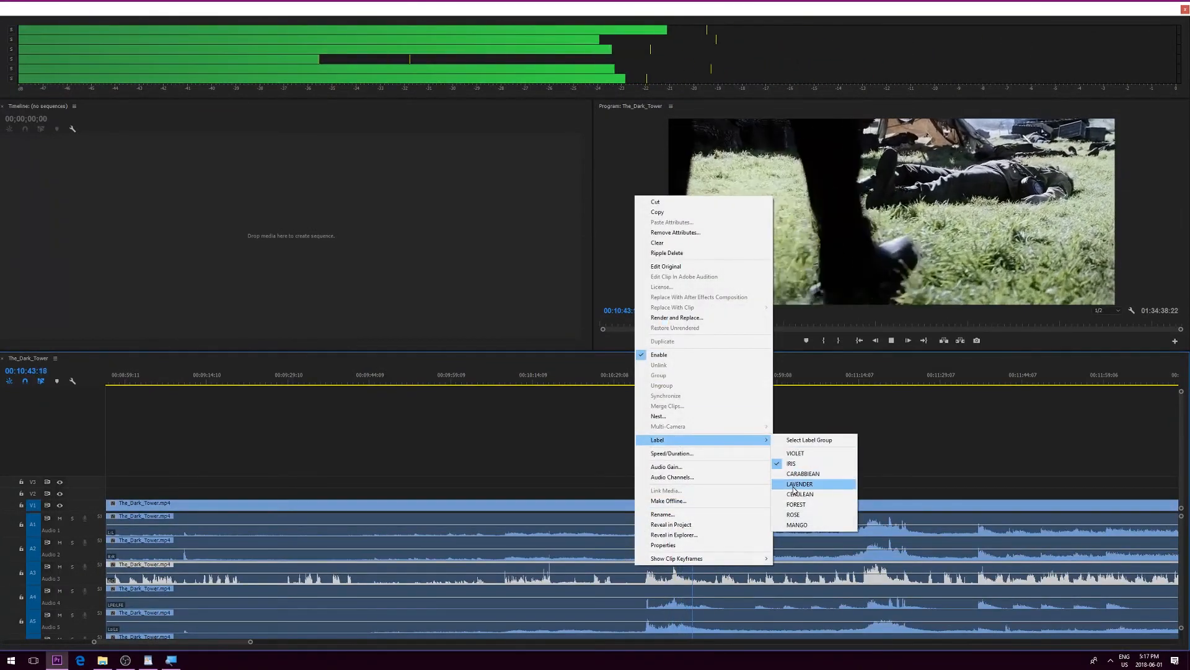
left_click(792, 495)
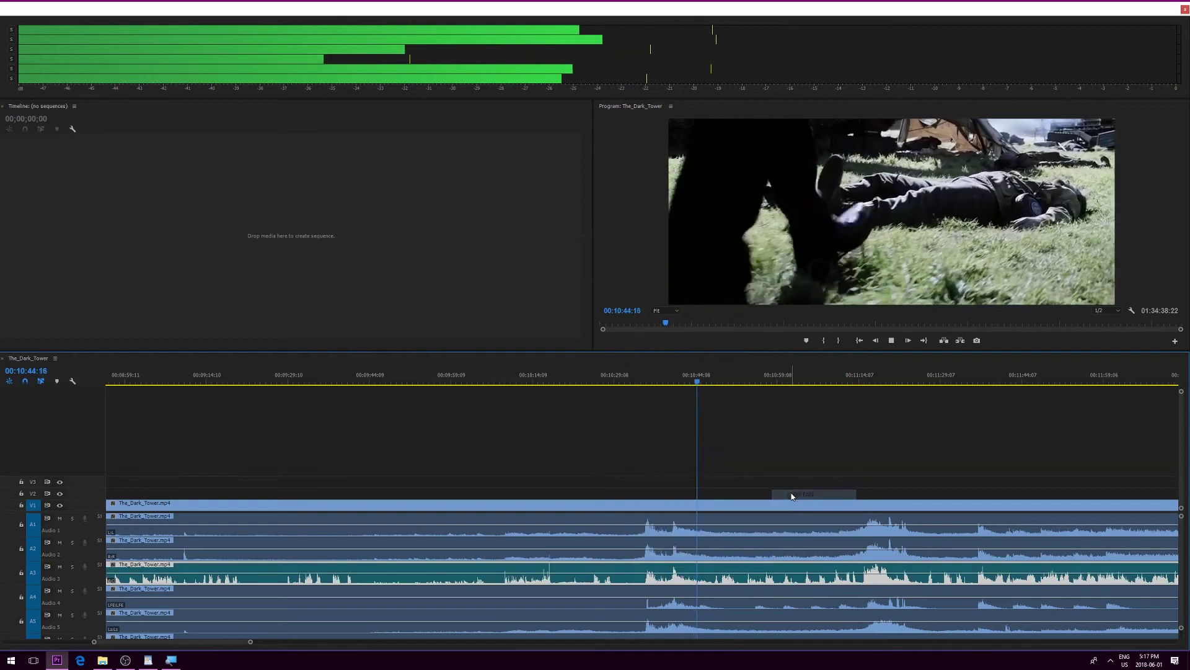
right_click(798, 564)
mouse_move(862, 436)
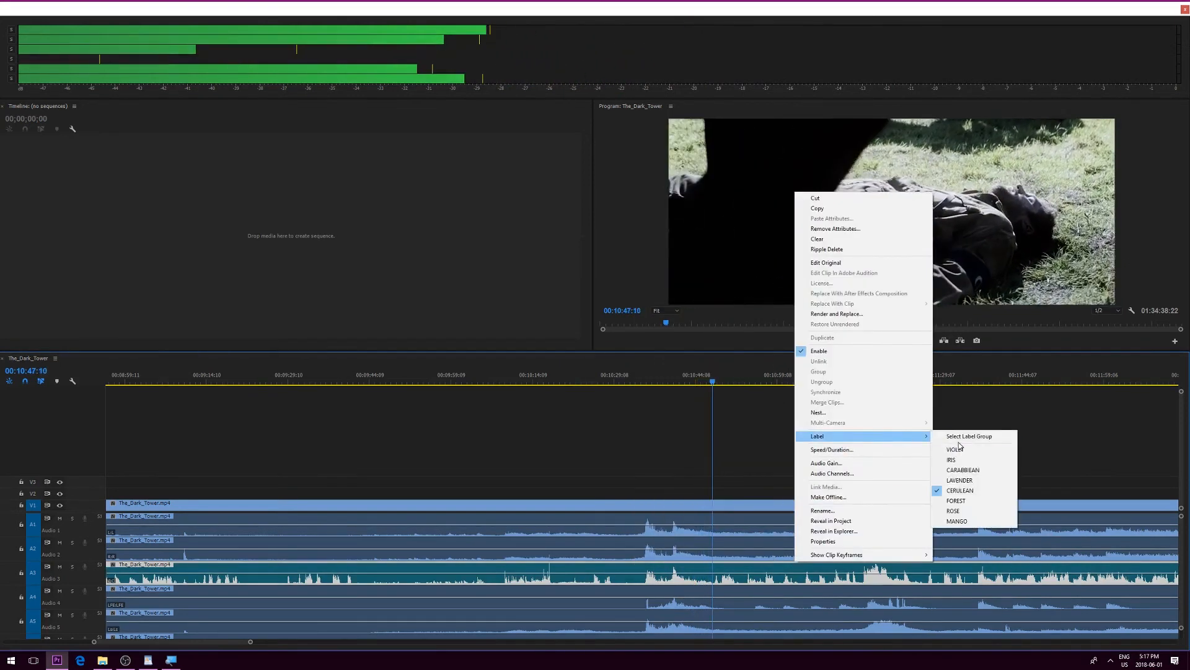
left_click(962, 490)
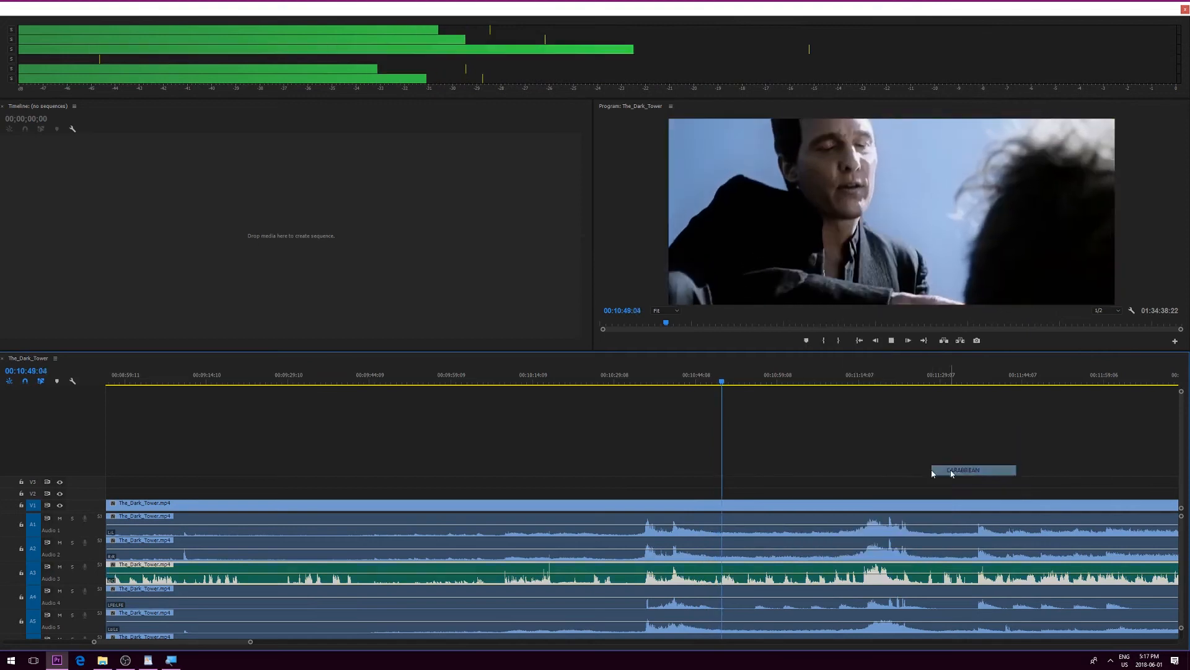
Step: Solo A3 to check the dialogue, unsolo it and scrub playback through the scene
key("minus")
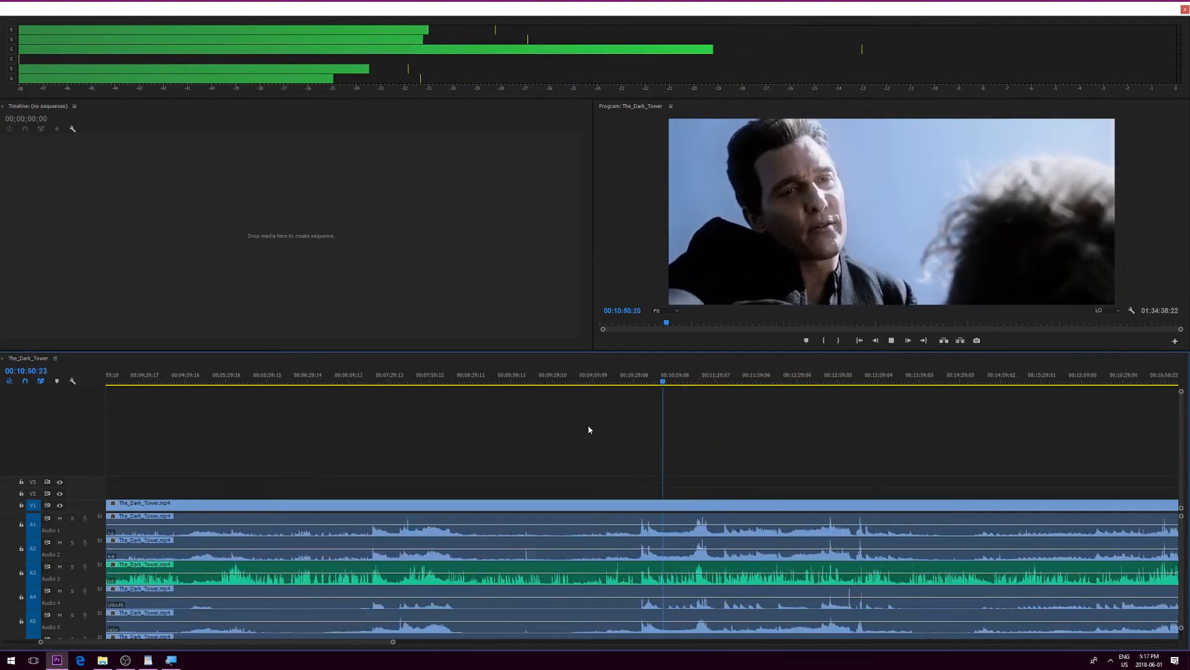
key("equal")
key("equal")
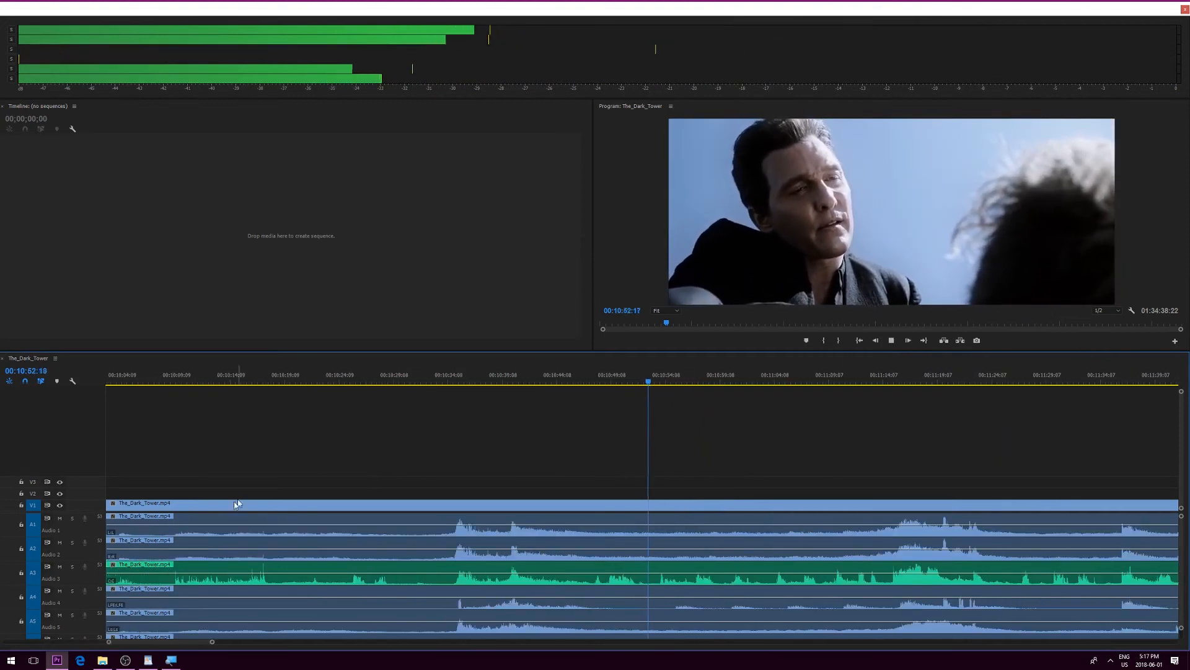
left_click(72, 567)
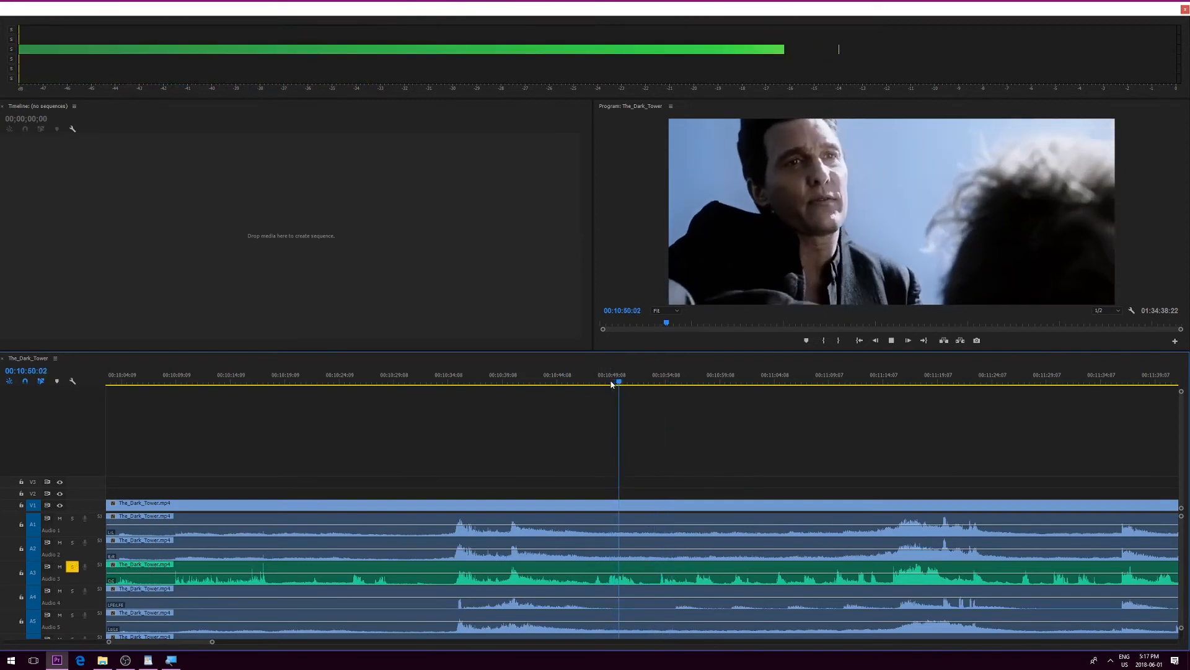
left_click(73, 566)
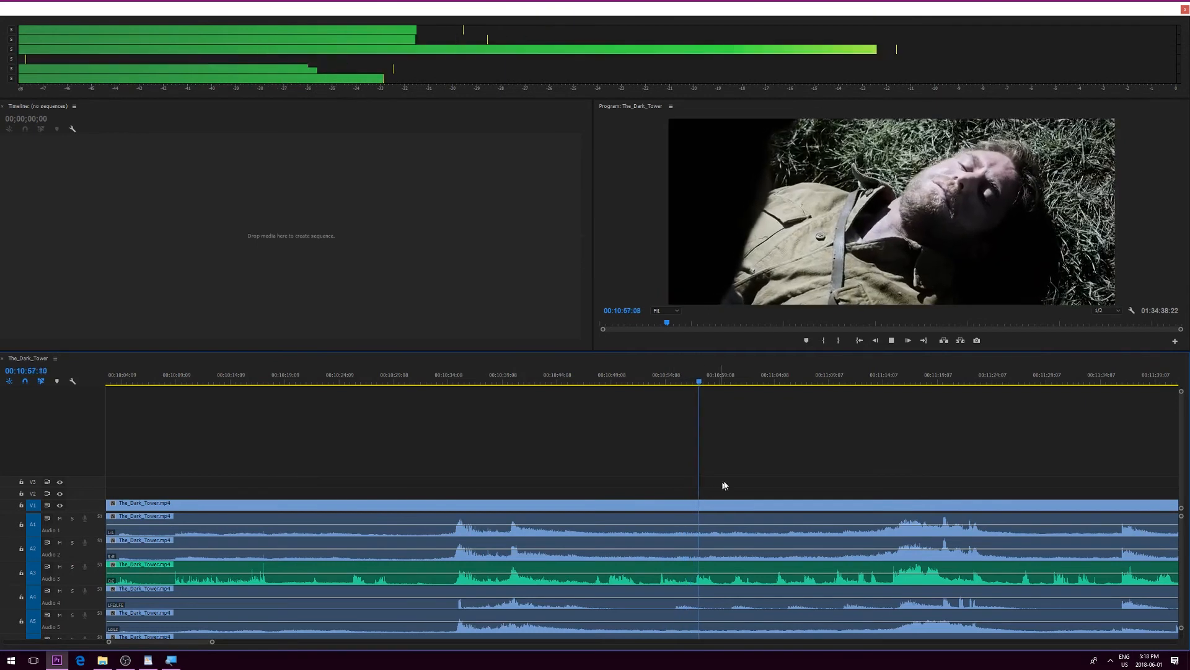
left_click(854, 378)
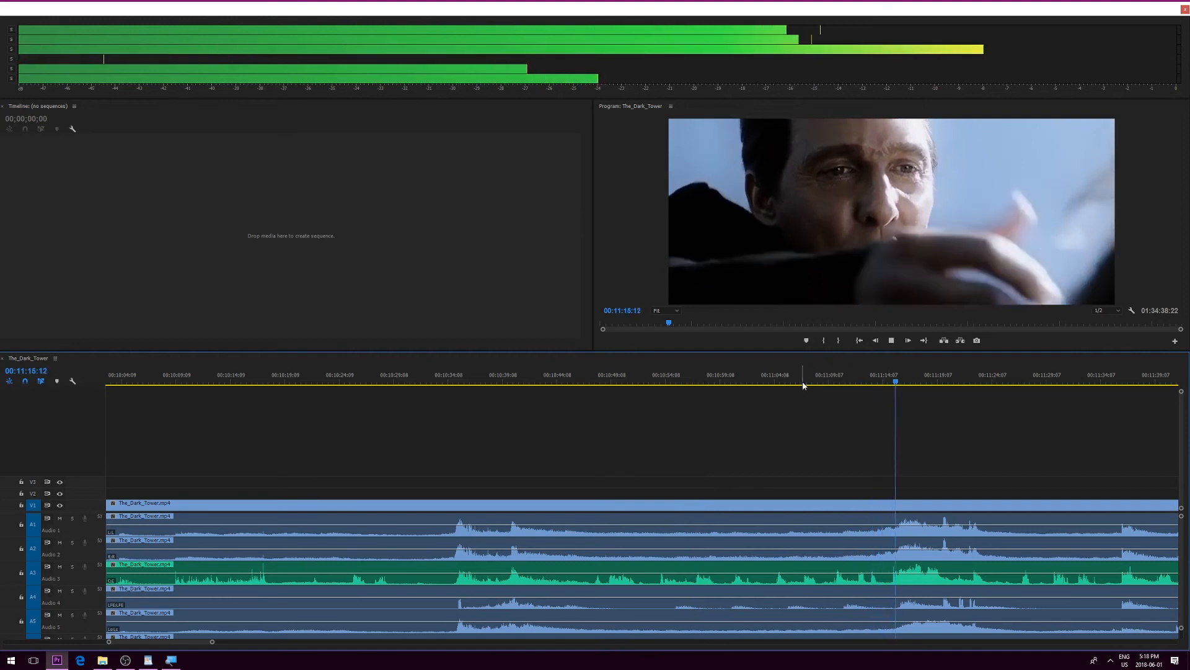
left_click(804, 386)
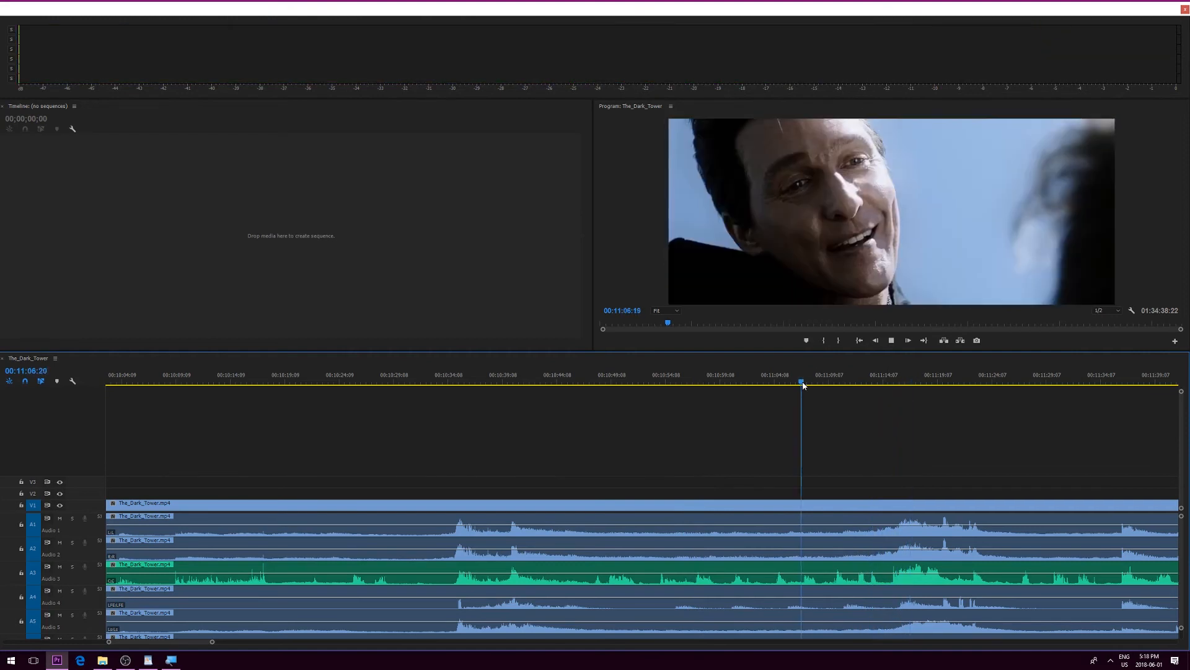